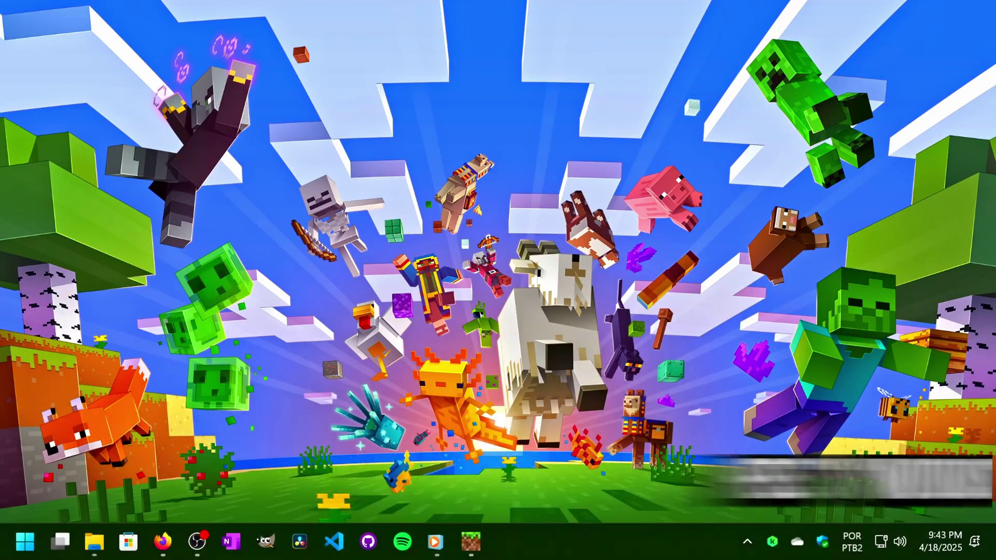
Launch Task Manager from the taskbar and switch to its Details view.
right_click(565, 543)
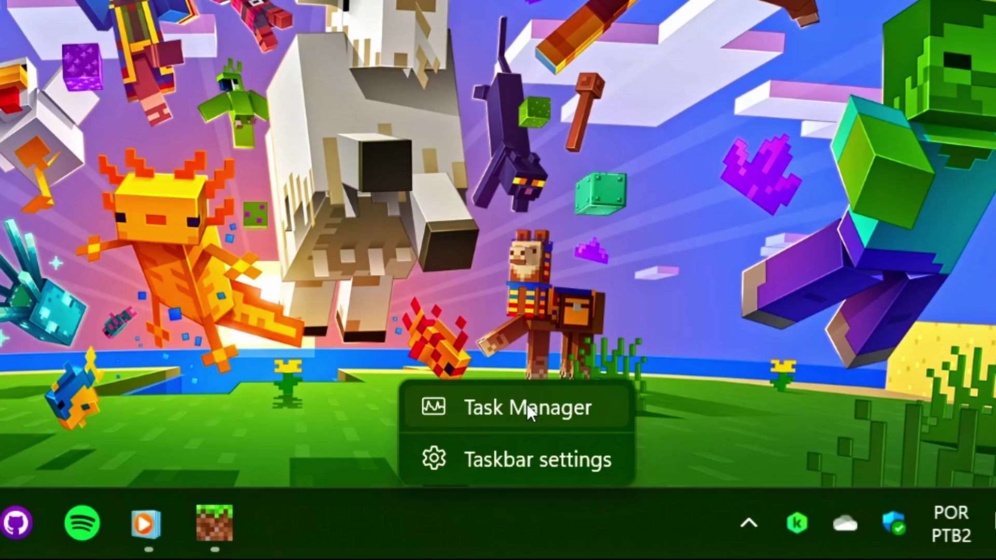
left_click(528, 406)
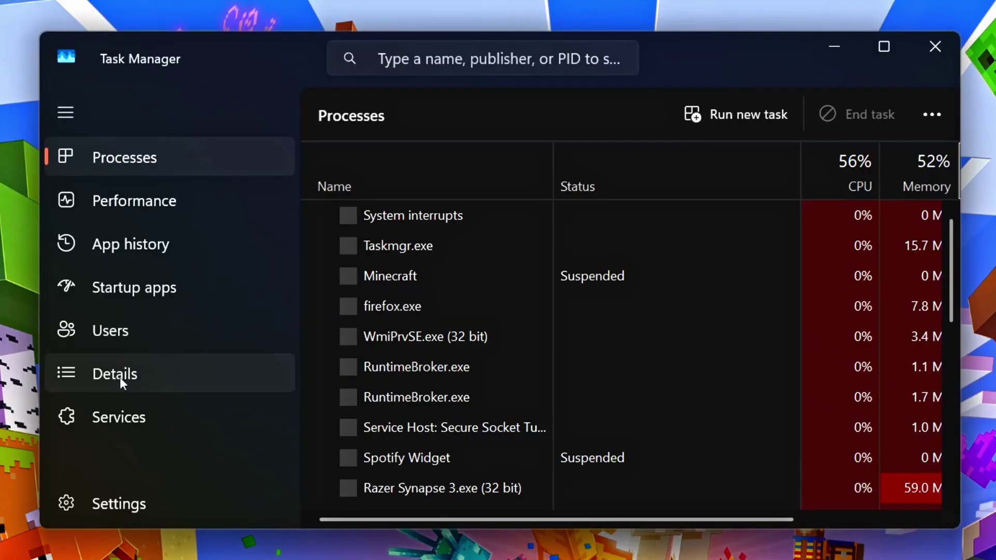
left_click(160, 378)
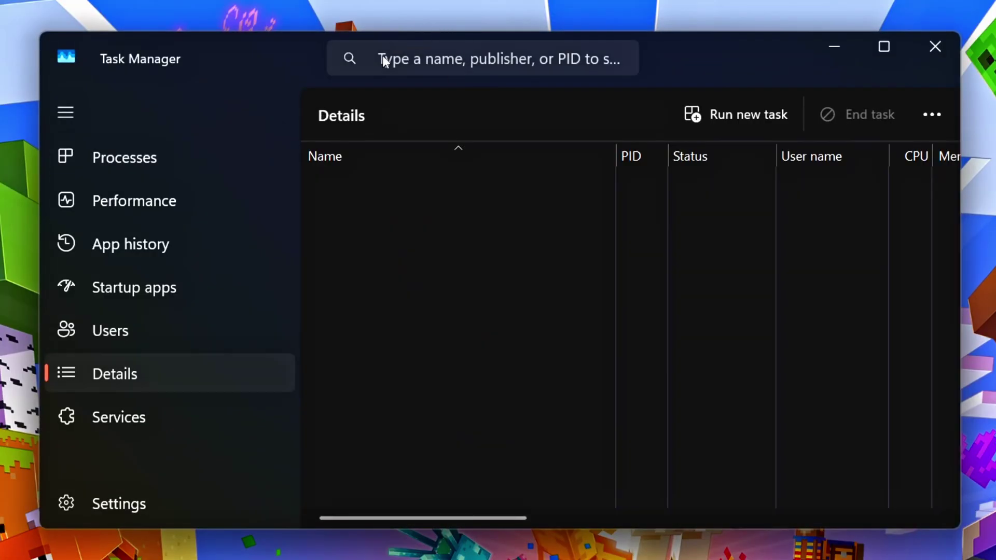
Filter the process list by 'Minecraft' and bring up Minecraft.Windows.exe's context menu.
left_click(449, 60)
type("Mine")
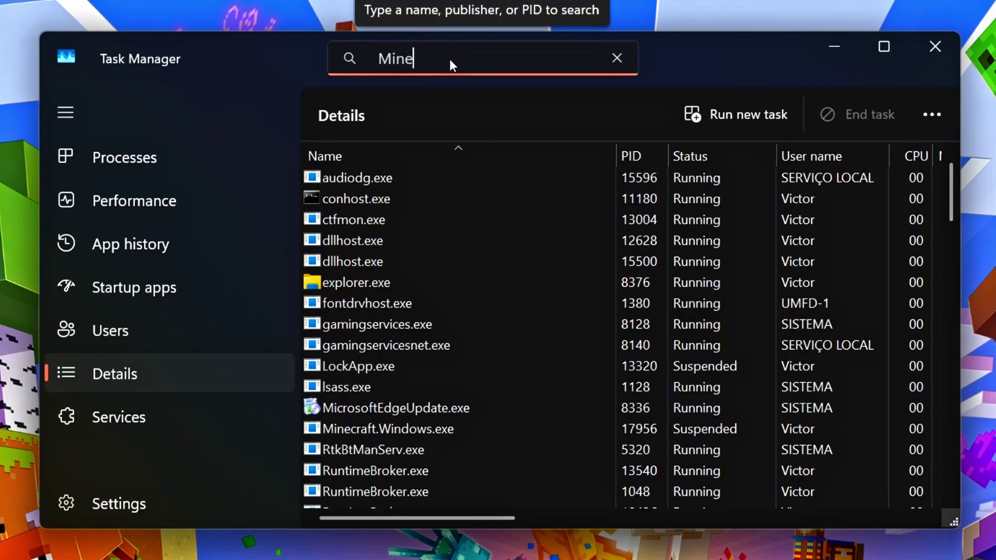
type("craft")
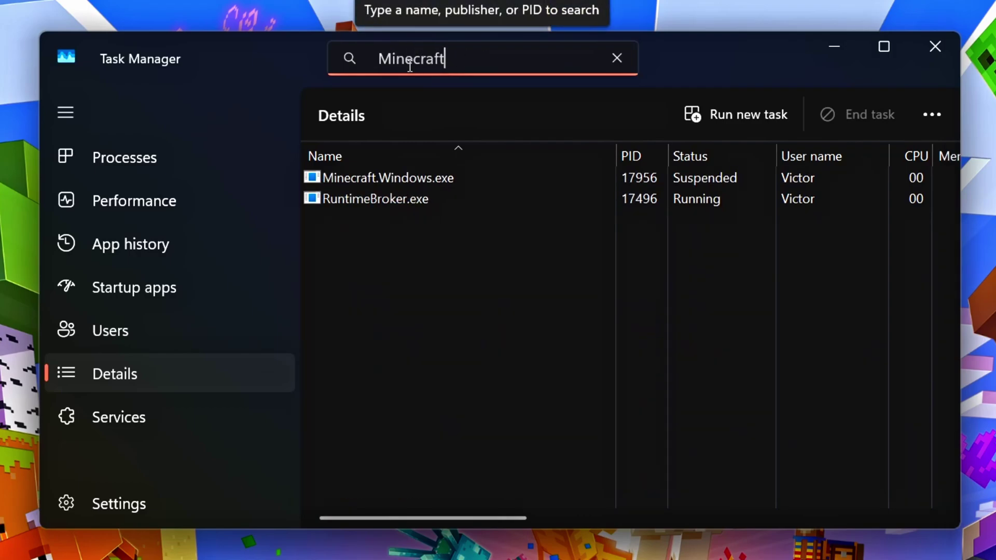
left_click(332, 178)
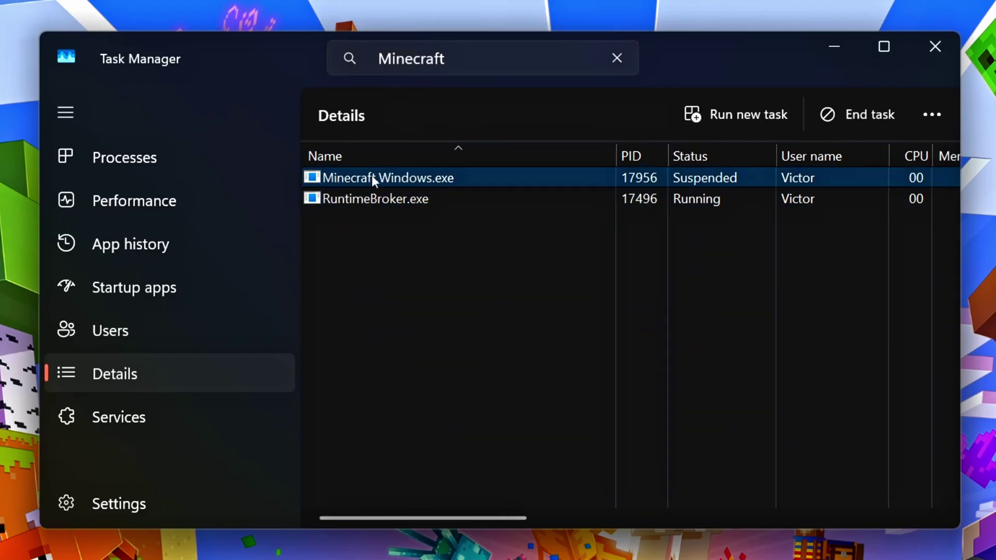
right_click(407, 179)
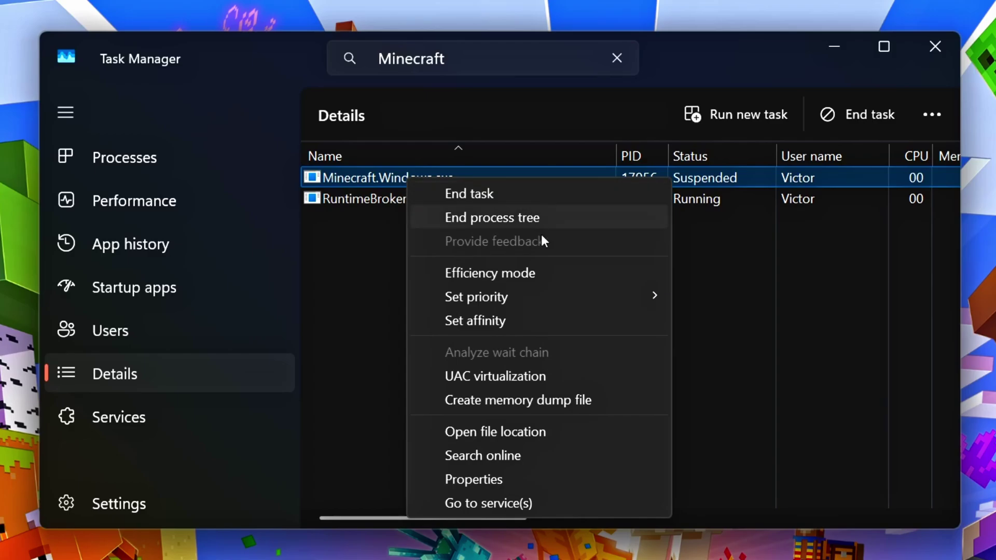
Open Minecraft.Windows.exe's folder and tick Disable fullscreen optimizations in its Compatibility properties.
left_click(505, 428)
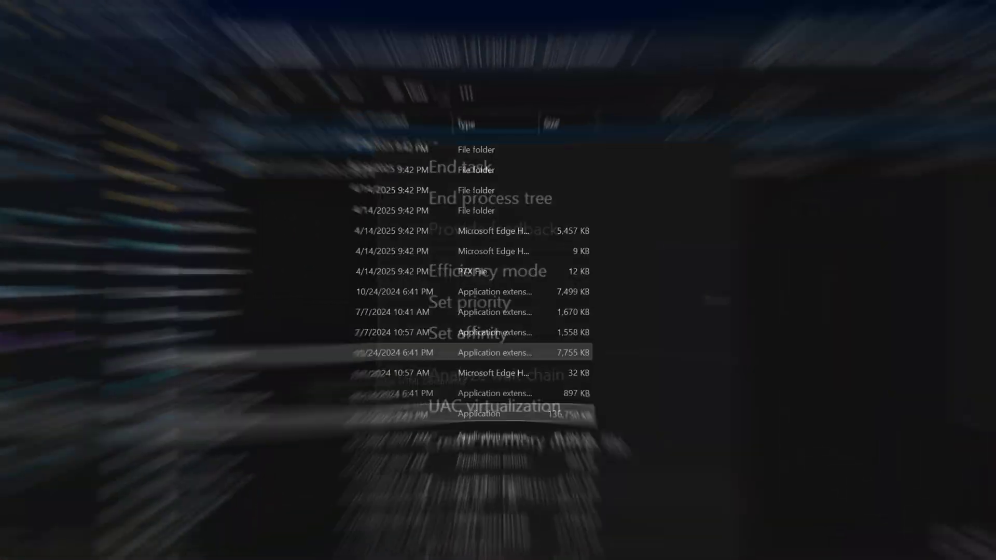
scroll(226, 398, "down", 1)
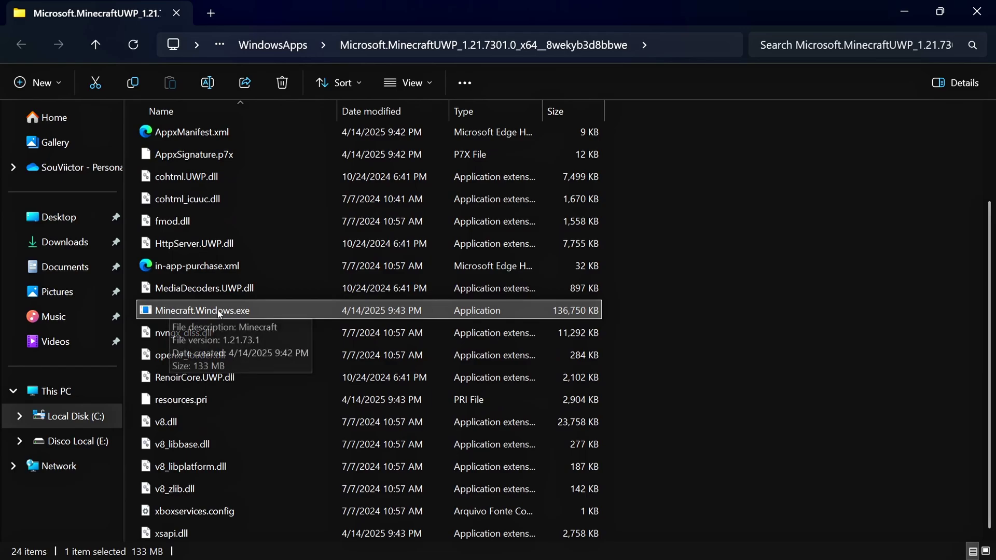
right_click(255, 311)
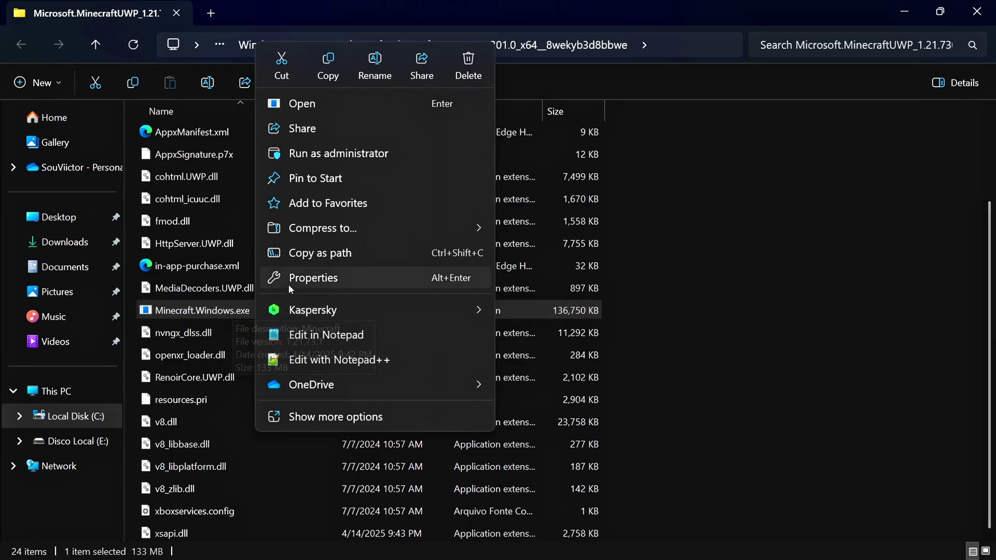
left_click(314, 279)
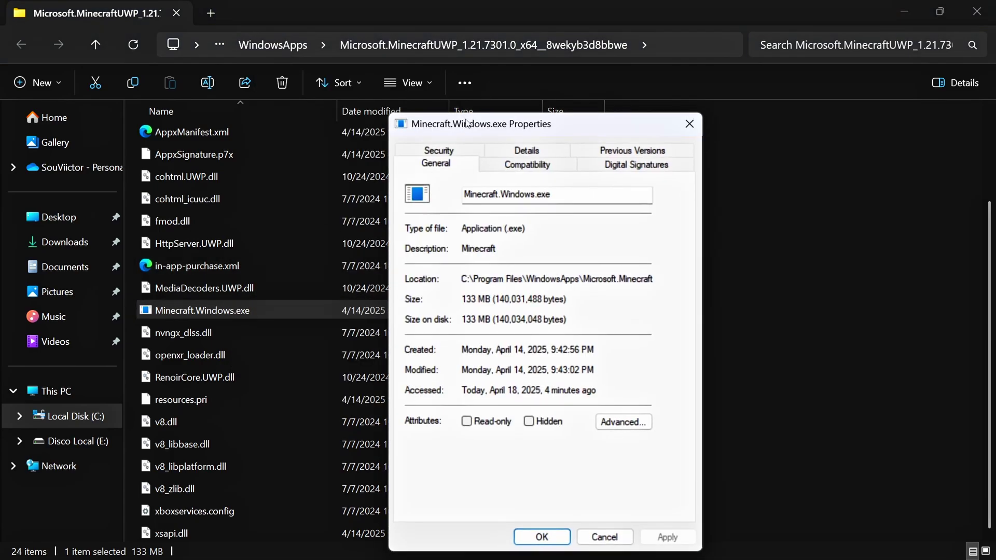
left_click_drag(466, 123, 373, 75)
left_click(425, 120)
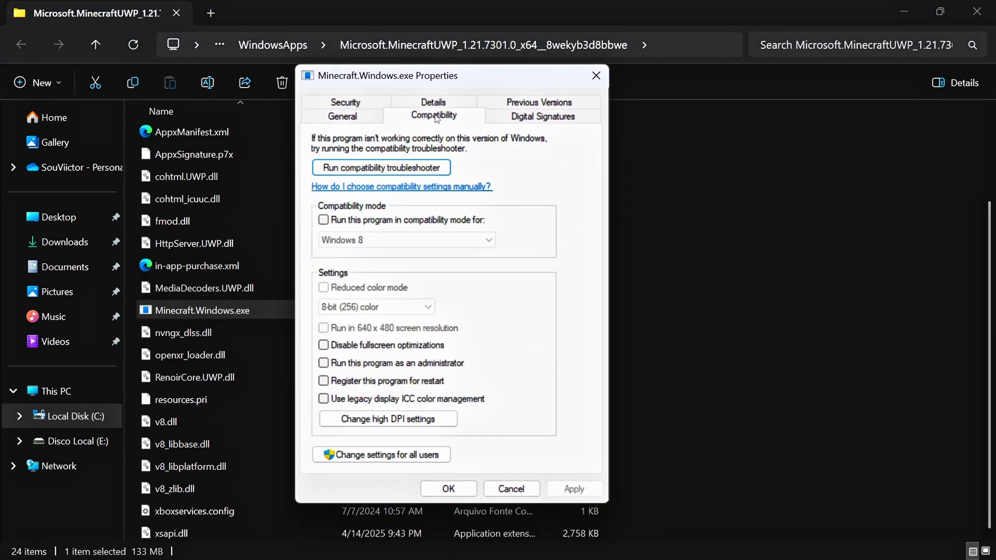
left_click(325, 345)
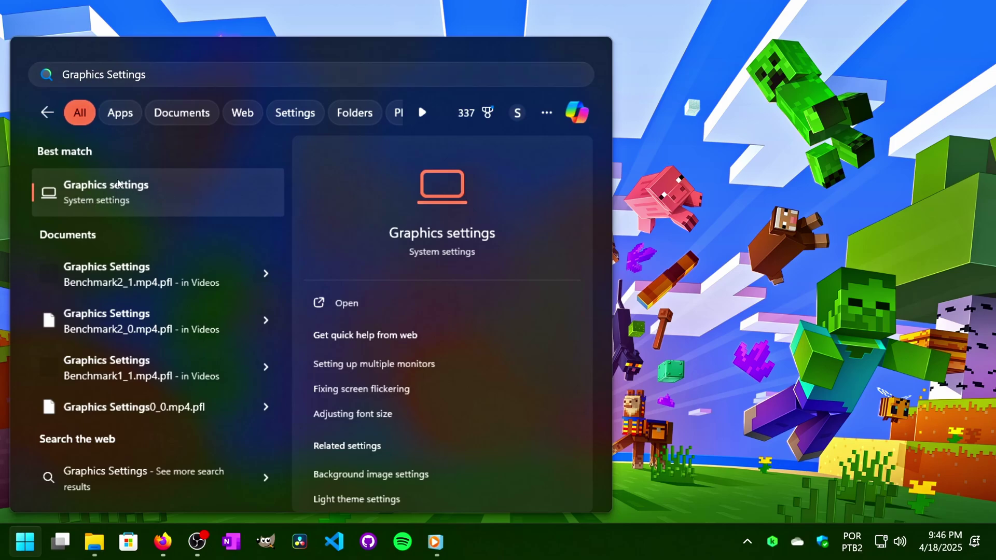
Go to the Graphics settings page and expand Advanced graphics settings.
left_click(139, 206)
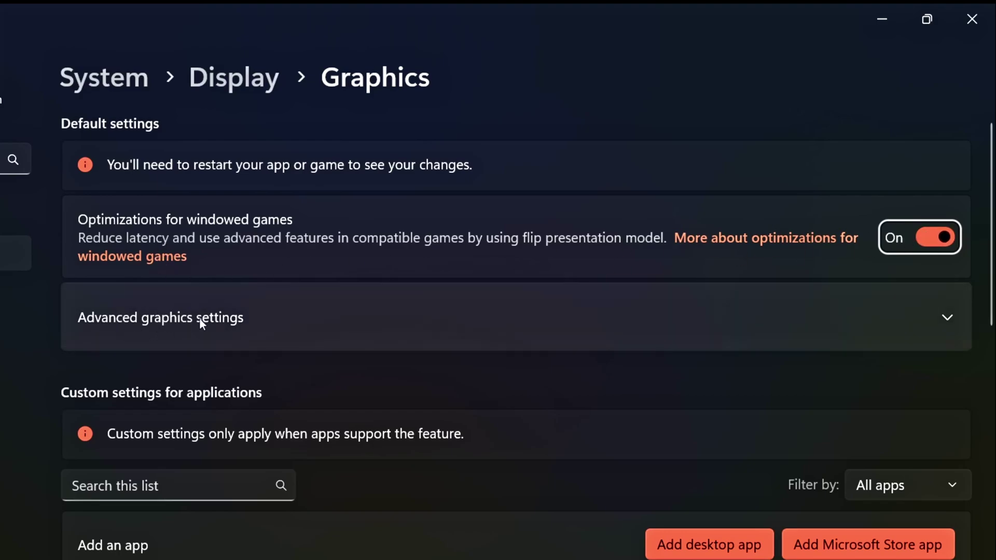
left_click(218, 315)
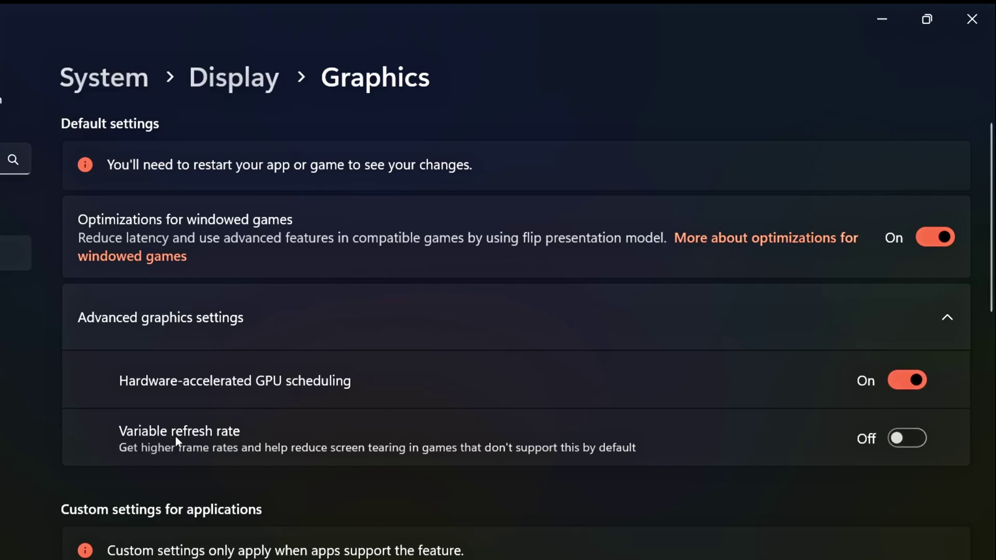
scroll(175, 436, "down", 3)
Filter the app list for Minecraft and choose High Performance (NVIDIA GeForce GTX 1660 SUPER) as its GPU.
left_click(173, 449)
scroll(170, 400, "down", 1)
scroll(171, 401, "down", 2)
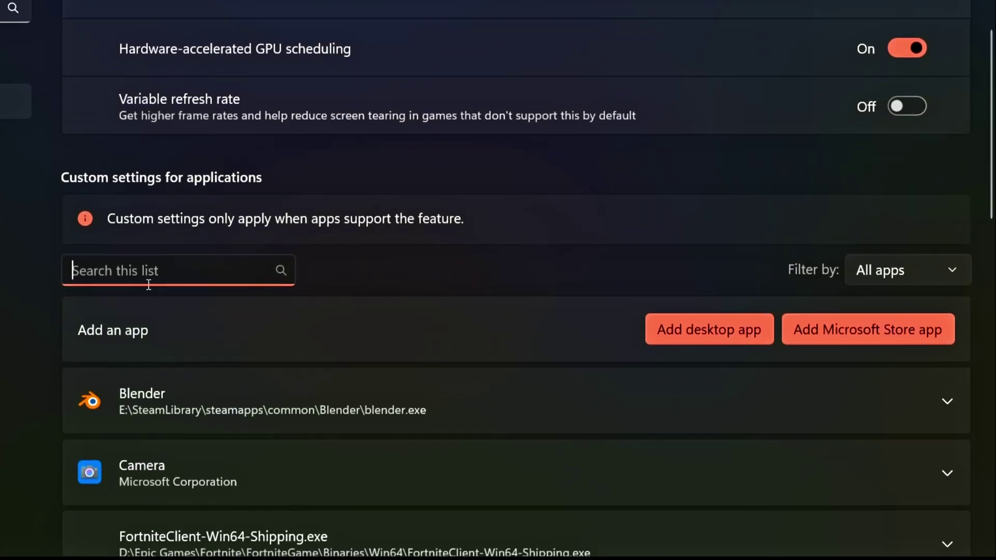
type("Minecraft")
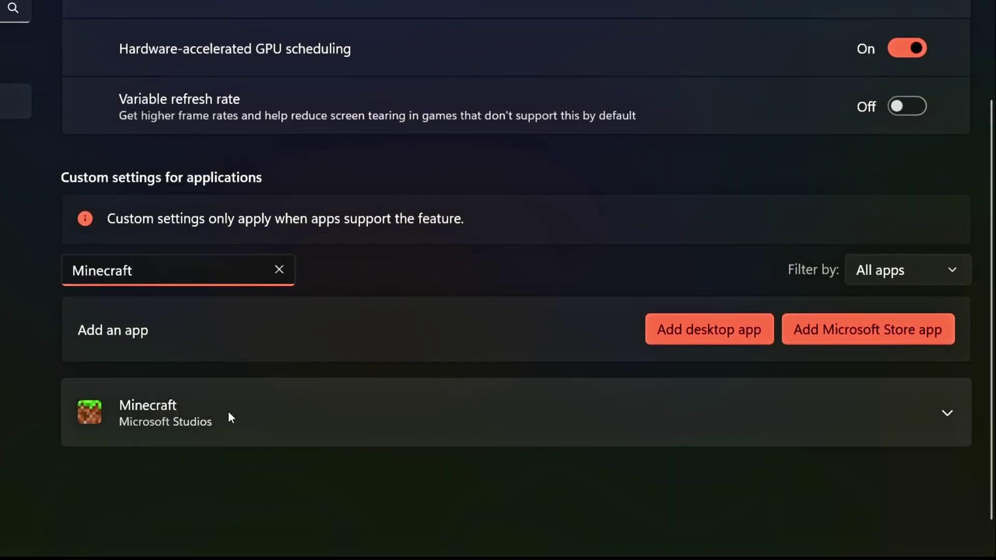
left_click(186, 407)
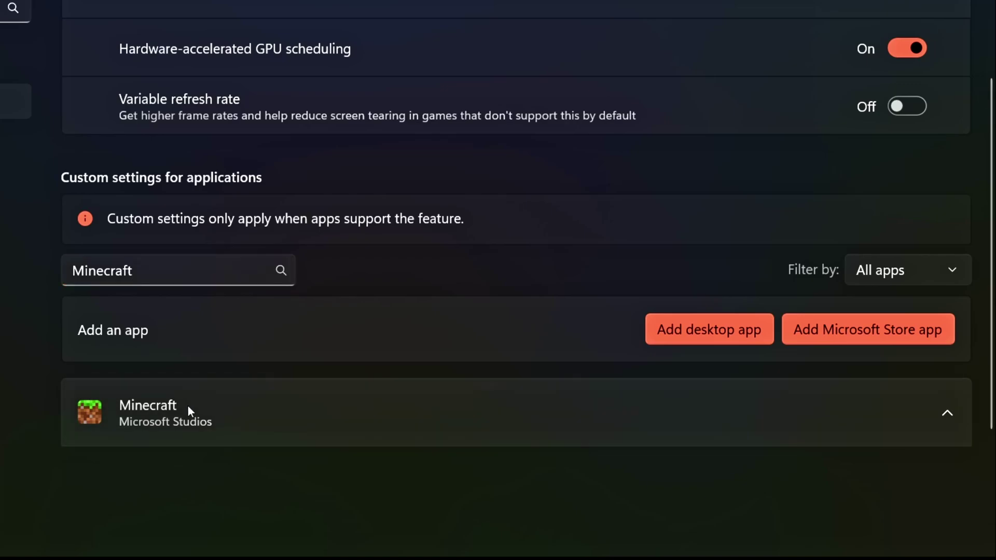
scroll(195, 394, "down", 3)
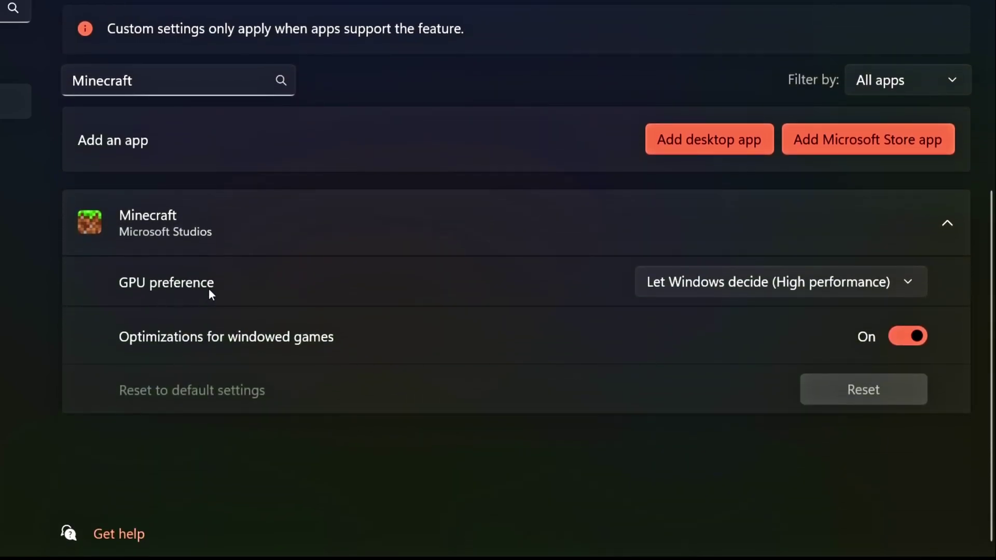
left_click(663, 285)
left_click(693, 363)
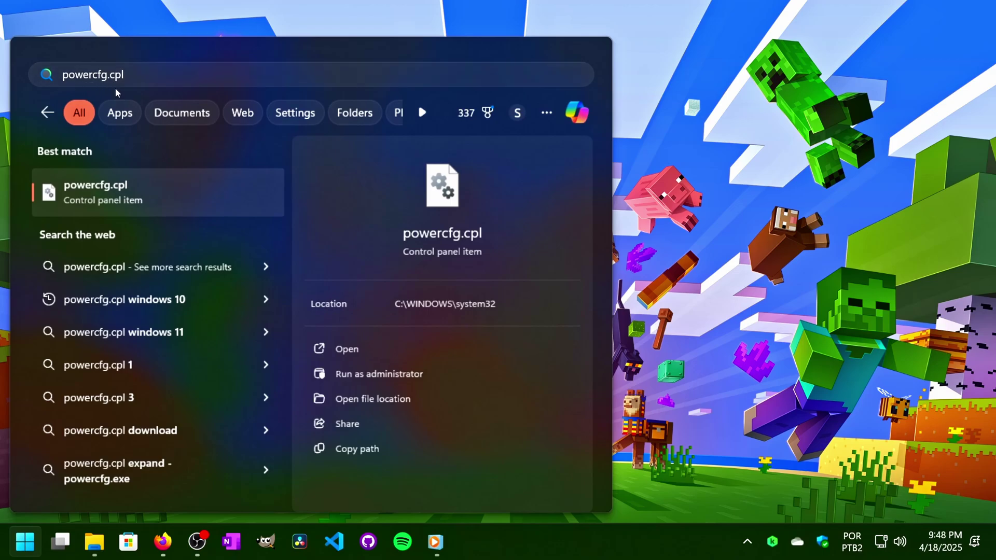
In powercfg.cpl Power Options, switch from Balanced to the AMD Ryzen™ High Performance plan.
left_click(147, 195)
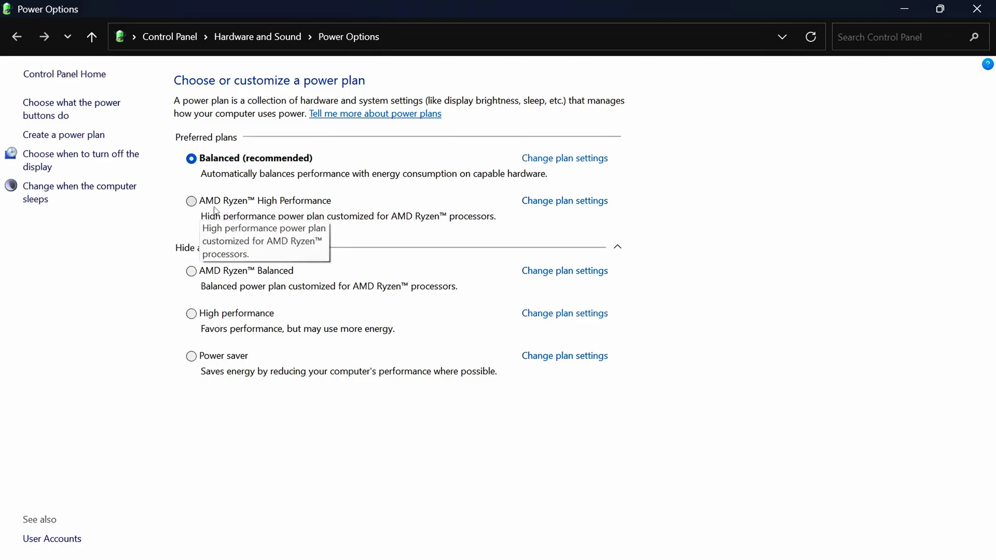
left_click(255, 209)
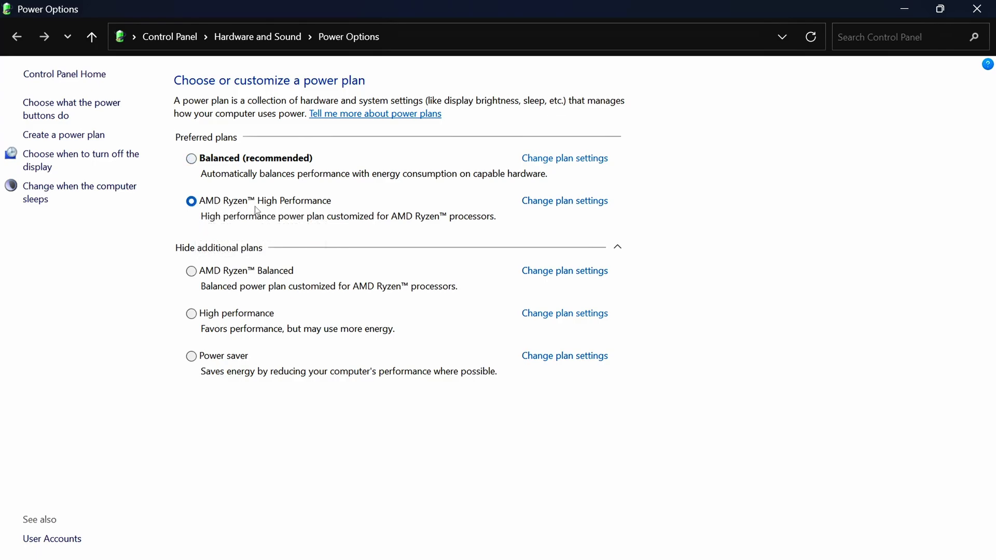
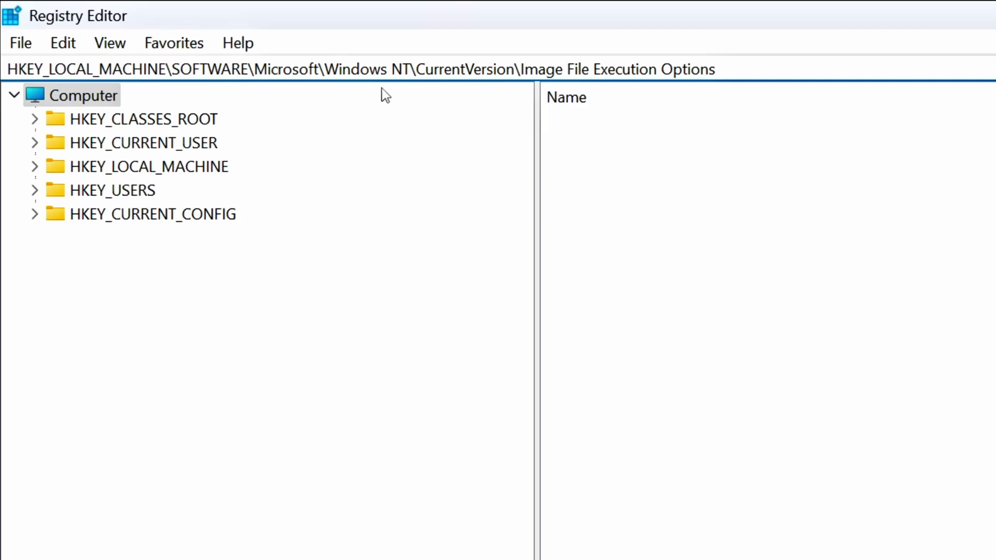
Create a new key named Minecraft.Windows.exe under Image File Execution Options.
key("Return")
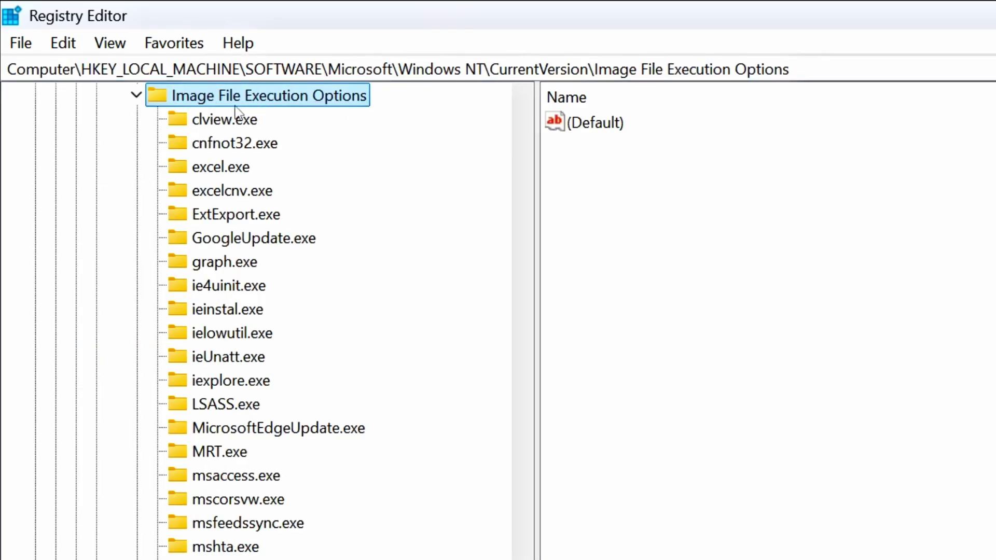
right_click(330, 108)
mouse_move(433, 149)
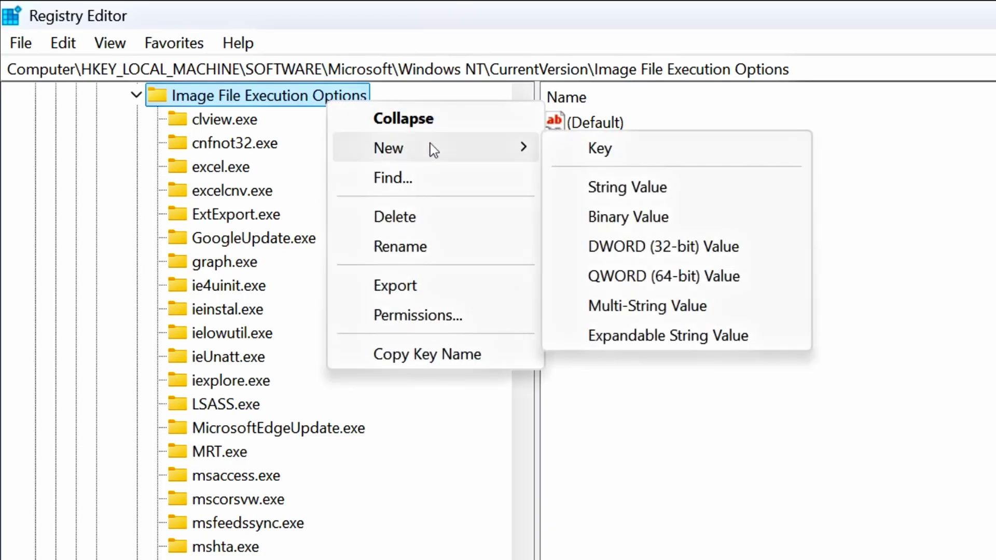
left_click(632, 148)
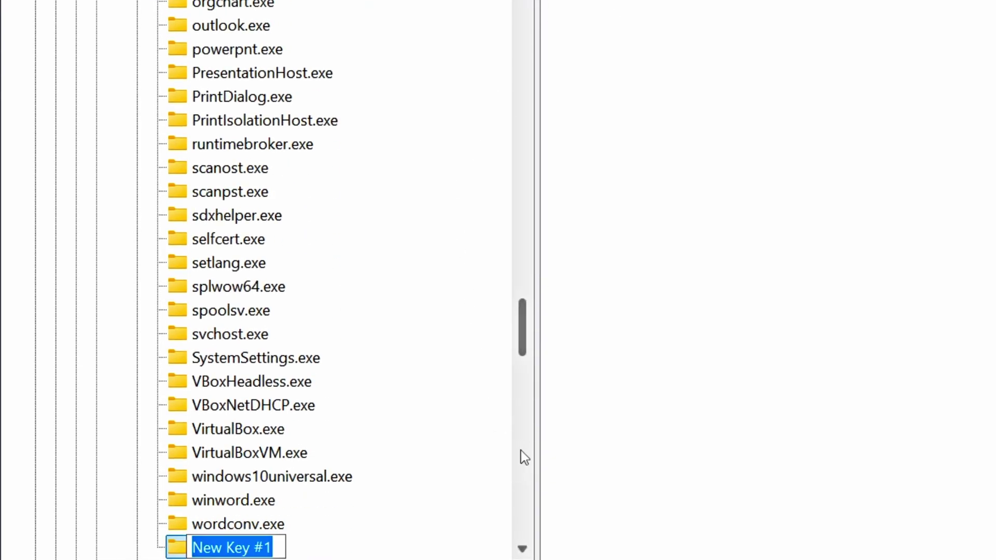
type("Mie")
key("BackSpace")
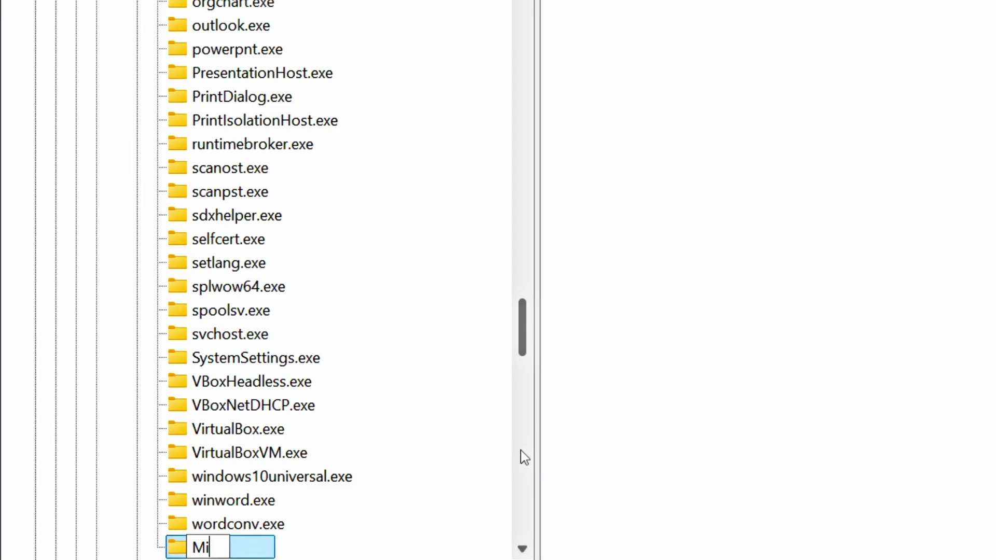
type("necraft.Windoiw")
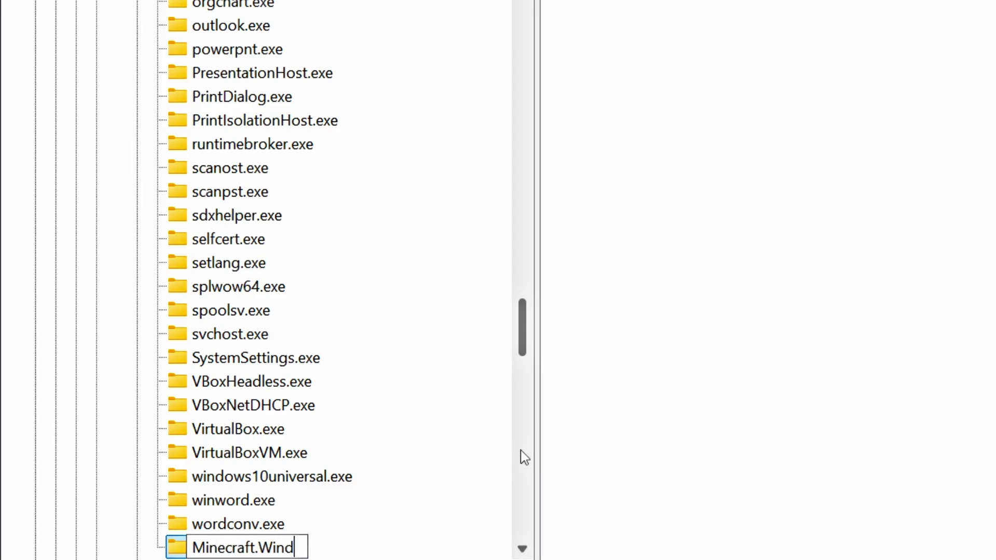
key("BackSpace")
key("BackSpace")
type("ws.exe")
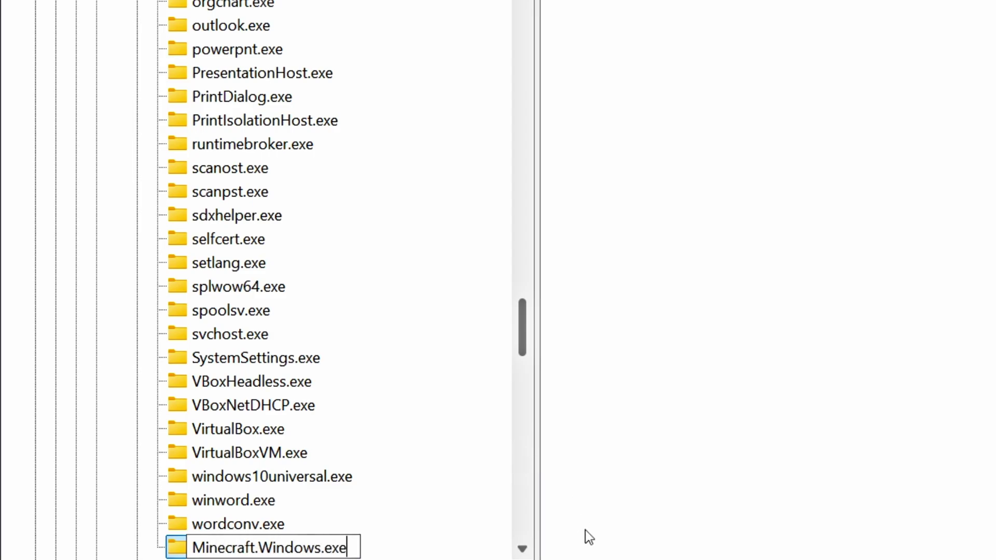
key("Return")
Add a PerfOptions subkey inside the Minecraft.Windows.exe key.
scroll(292, 363, "down", 3)
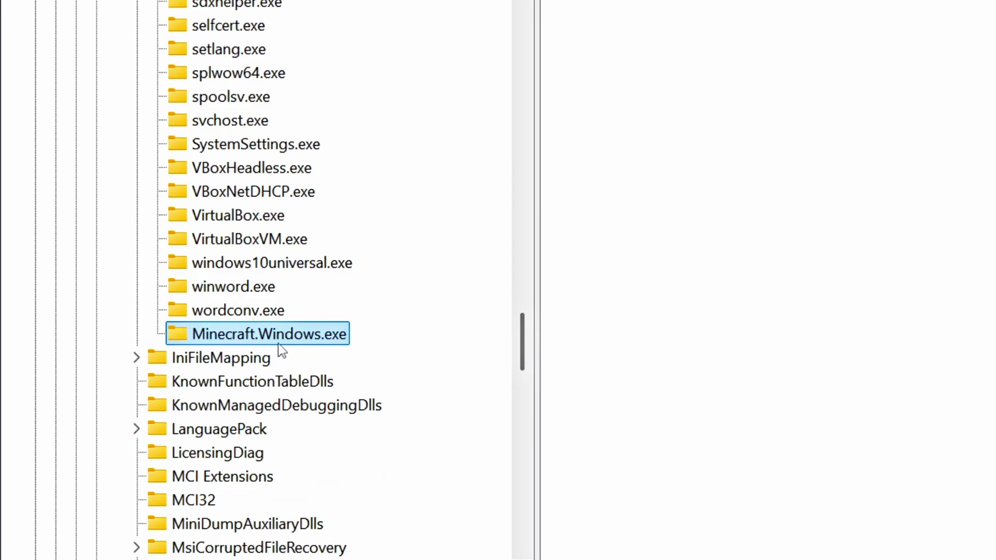
scroll(290, 345, "down", 1)
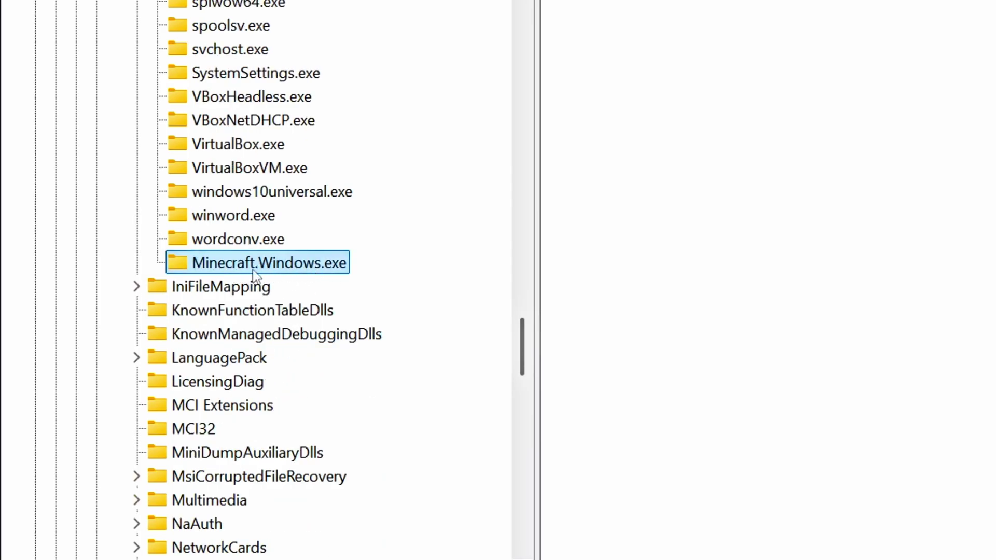
right_click(299, 270)
mouse_move(400, 326)
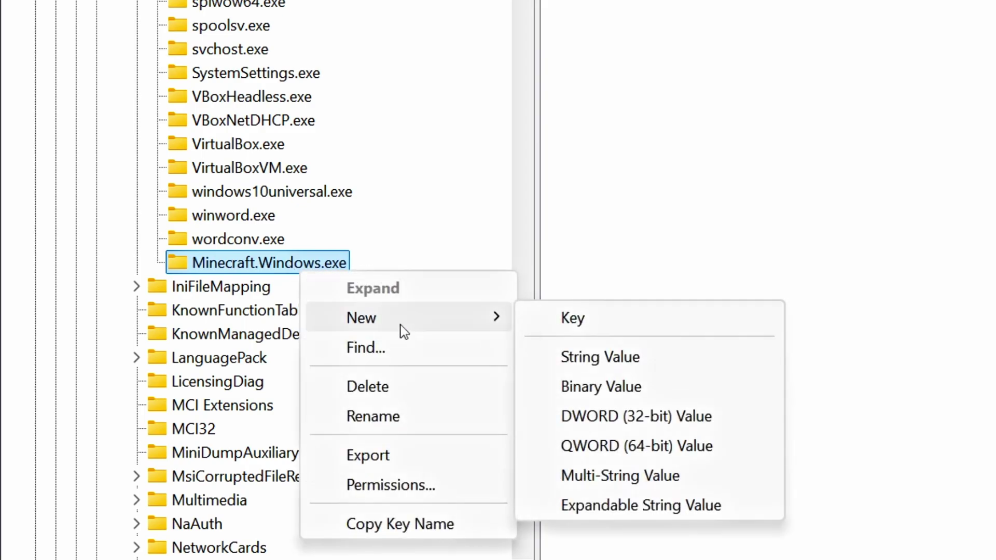
left_click(592, 324)
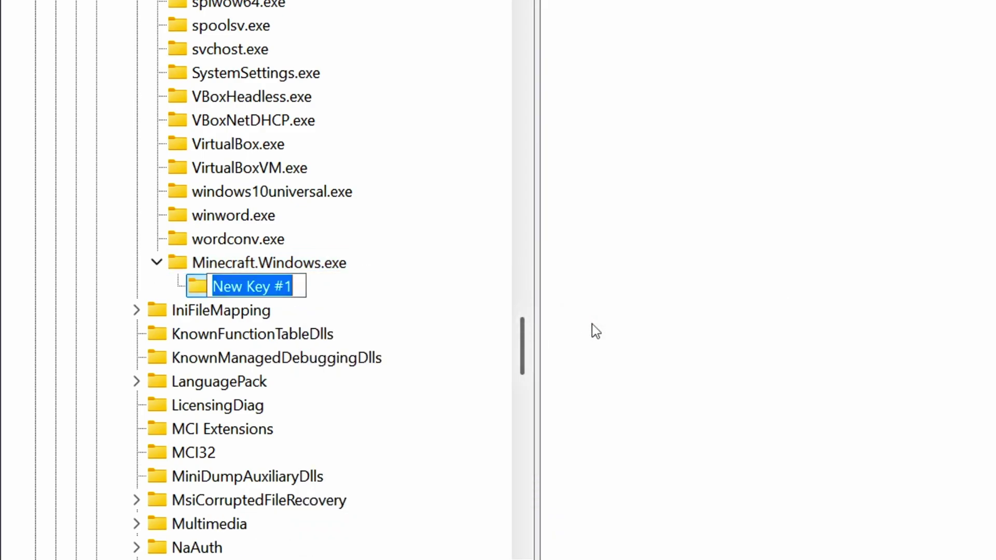
type("PerfOptions")
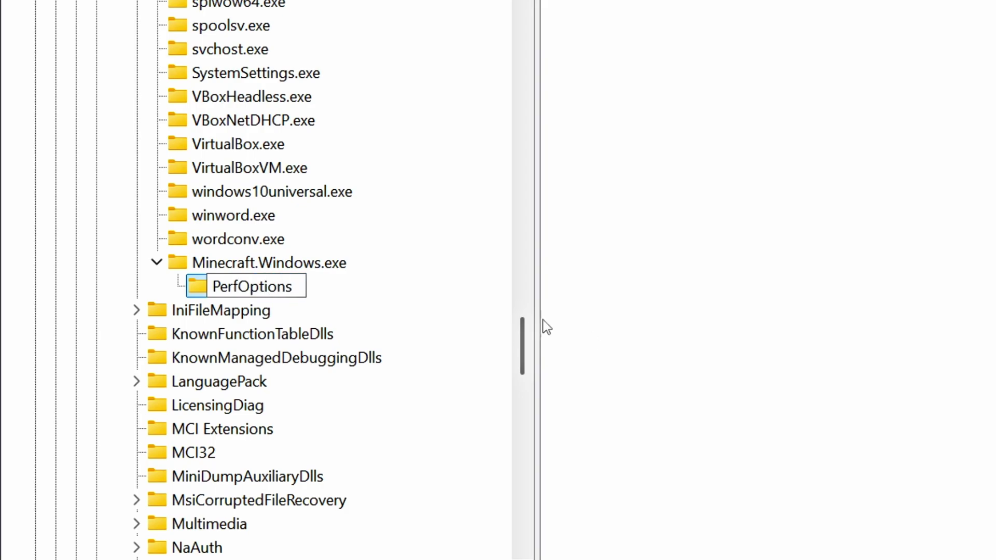
key("Return")
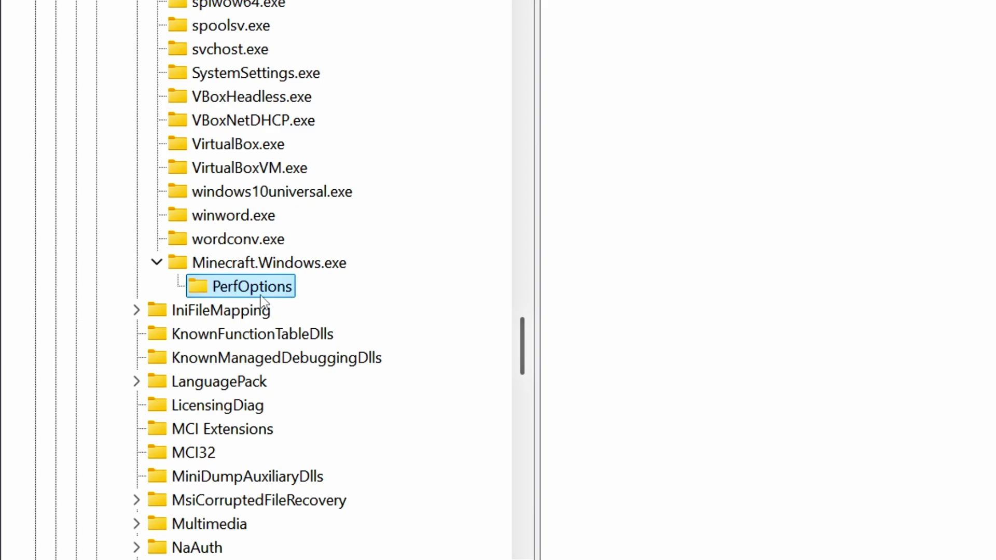
Add a DWORD (32-bit) value named CpuPriorityClass to PerfOptions.
right_click(272, 289)
mouse_move(340, 344)
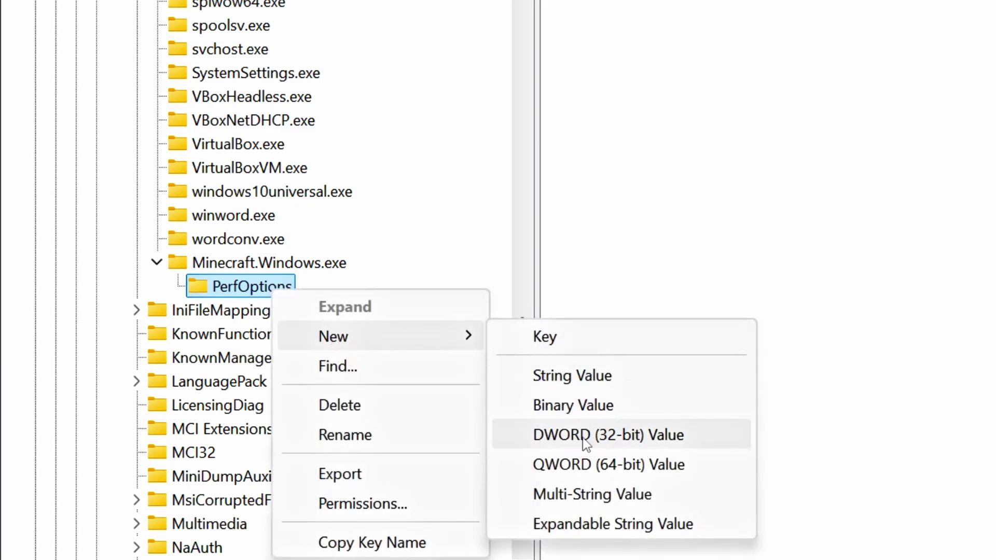
left_click(611, 435)
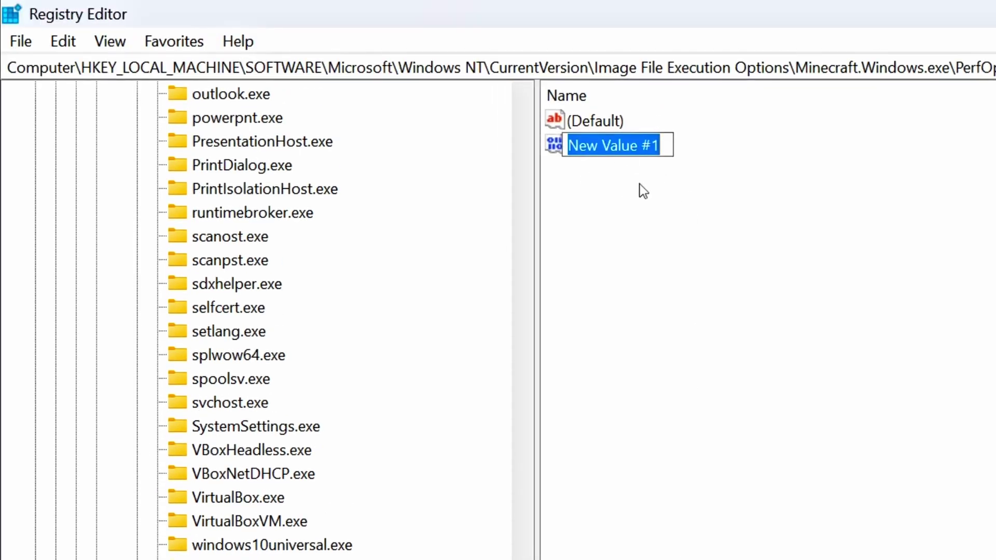
type("CpuPri")
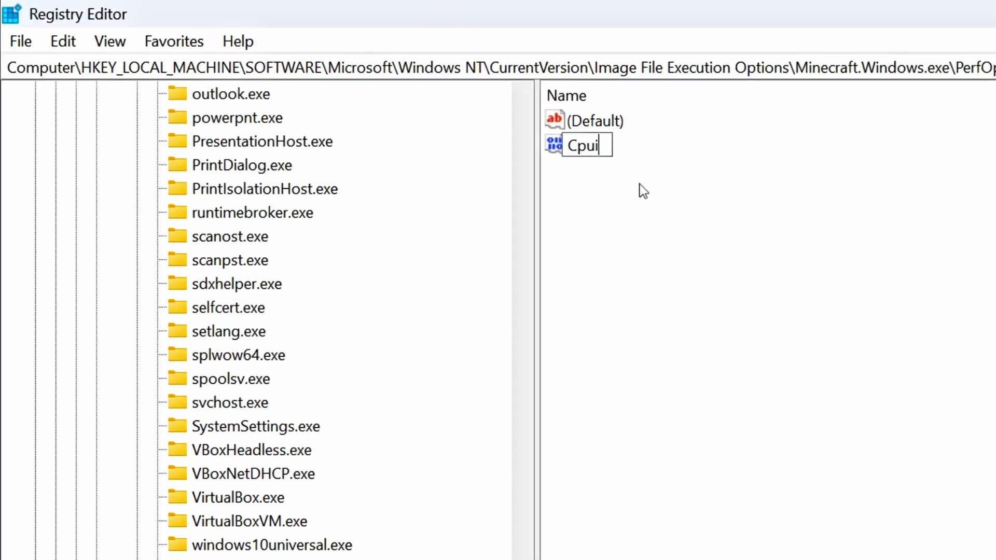
type("orityClass")
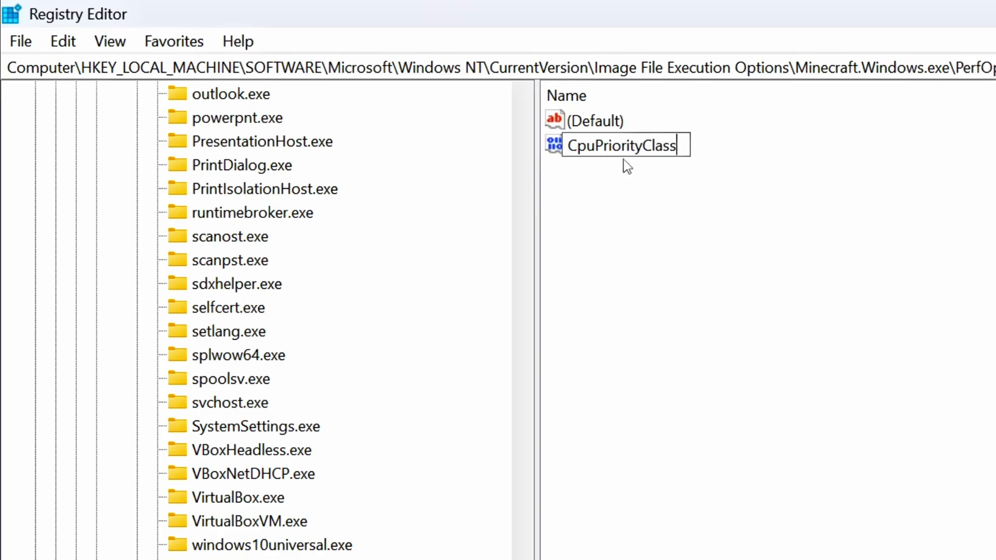
key("Return")
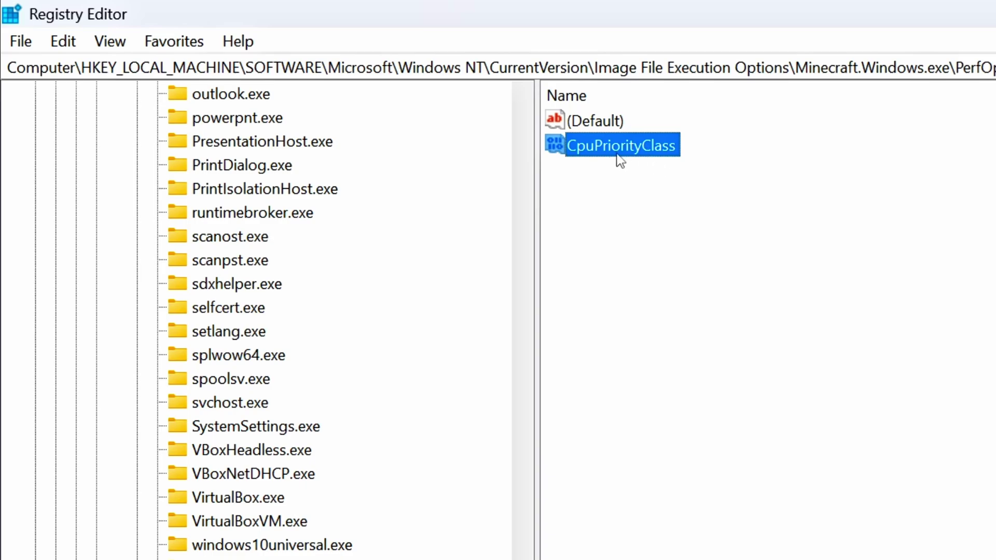
Set the CpuPriorityClass value data to 3.
right_click(647, 155)
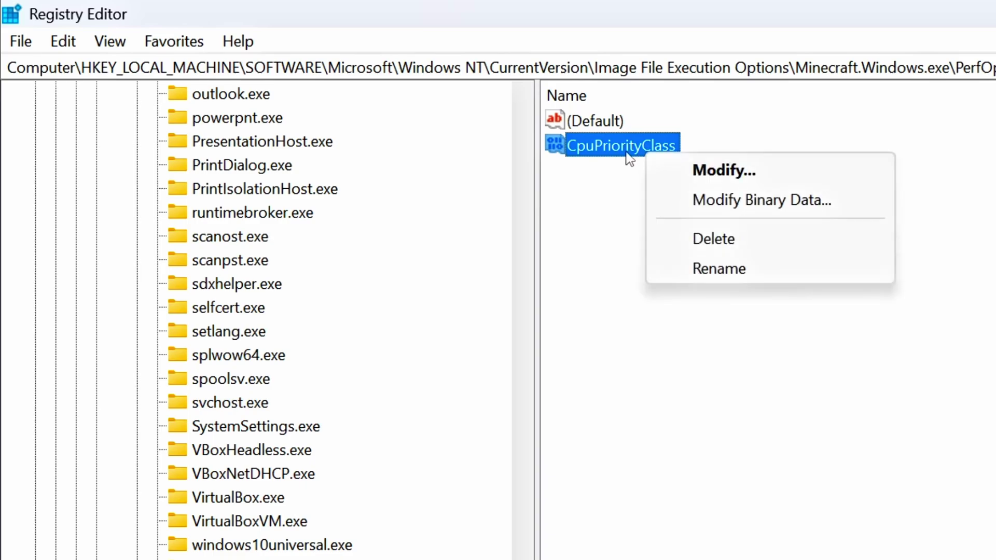
left_click(742, 178)
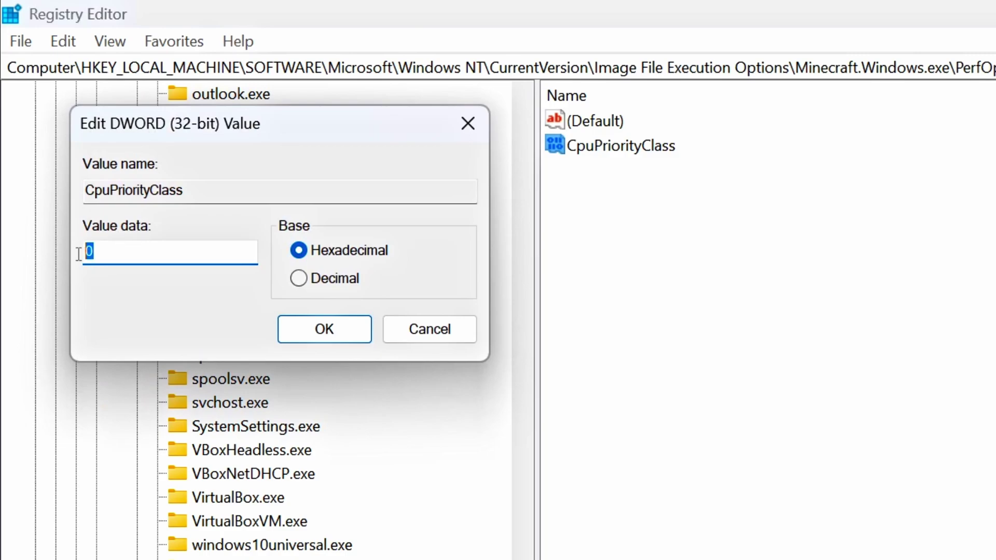
type("3")
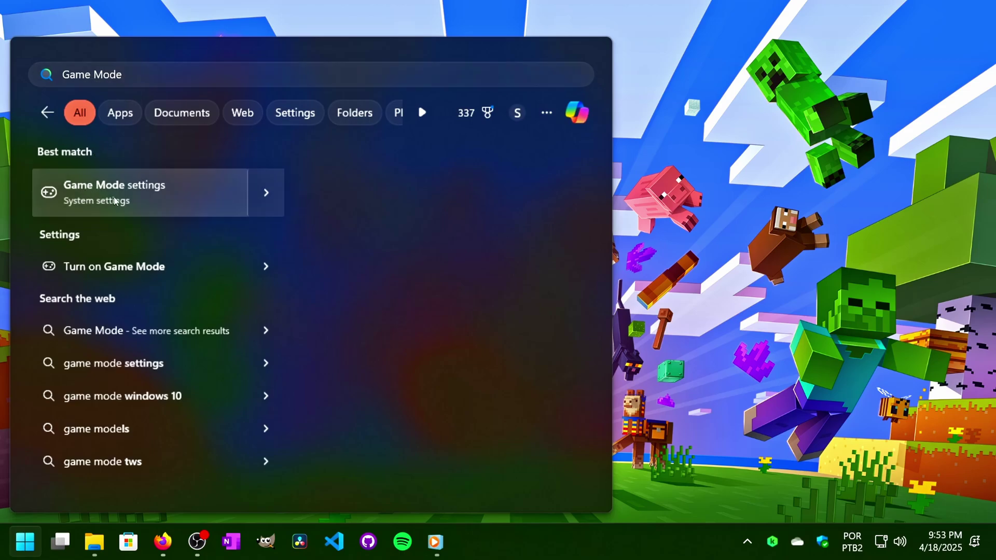
Open the Game Mode settings page from the Start search results.
left_click(142, 191)
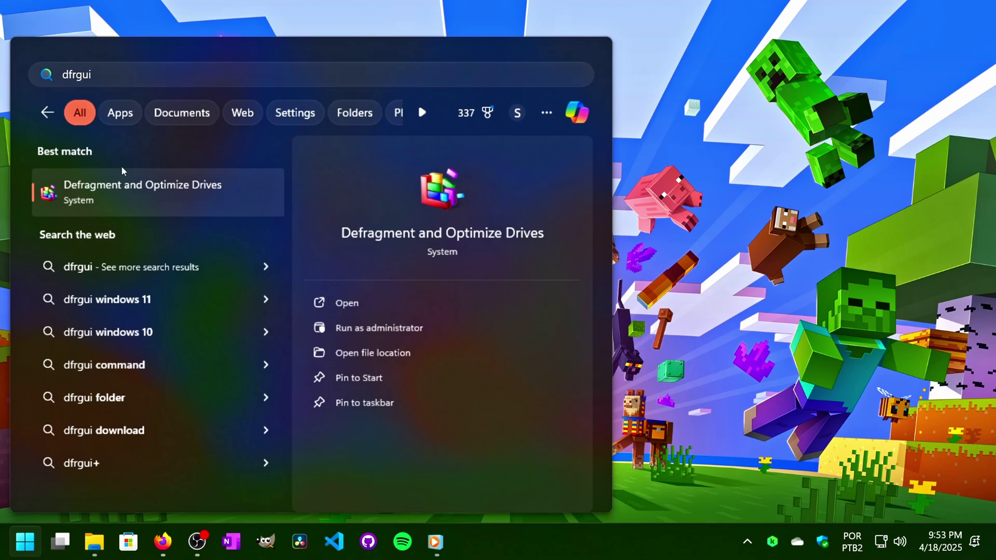
Launch Defragment and Optimize Drives and optimize the C: drive.
left_click(136, 209)
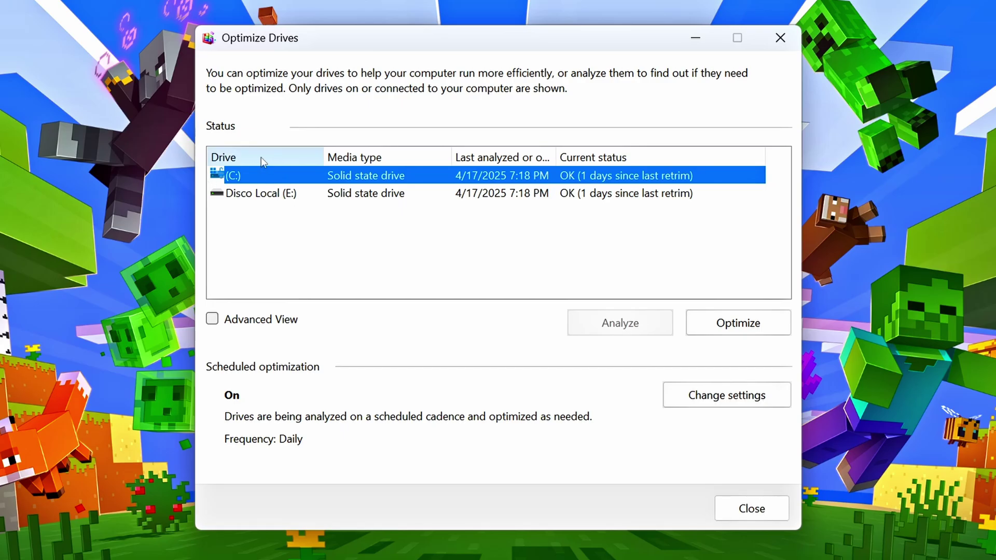
left_click(734, 330)
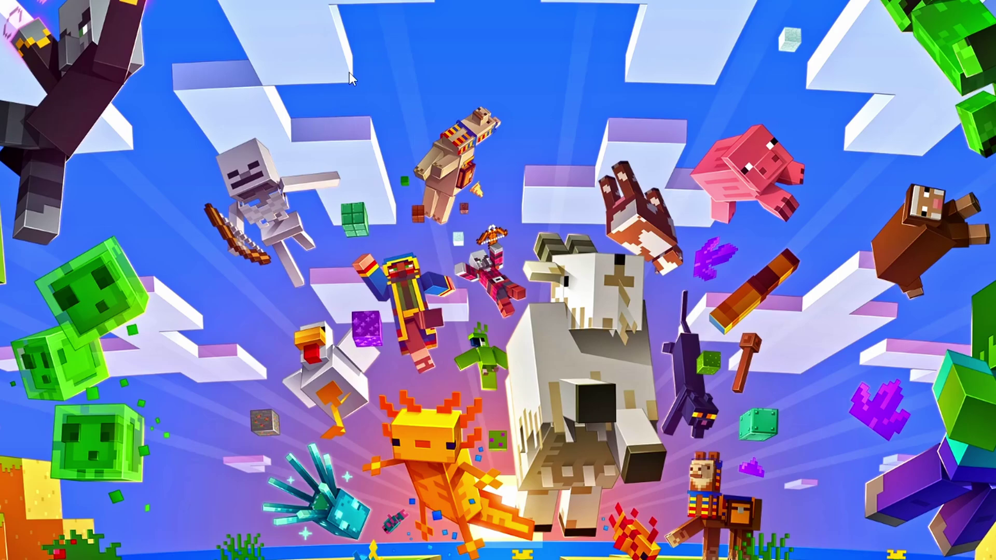
Open NVIDIA Control Panel from the desktop's Show more options context menu.
right_click(349, 73)
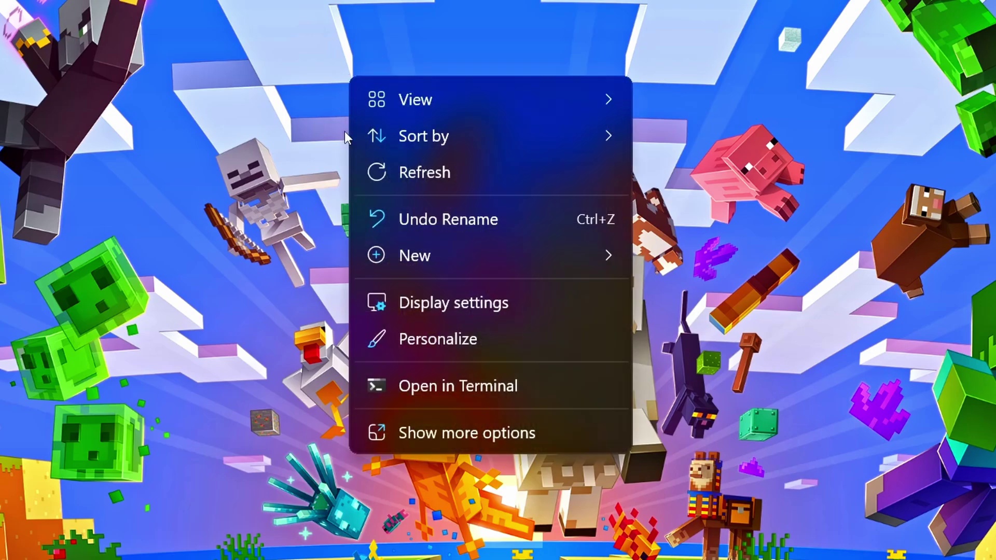
left_click(497, 436)
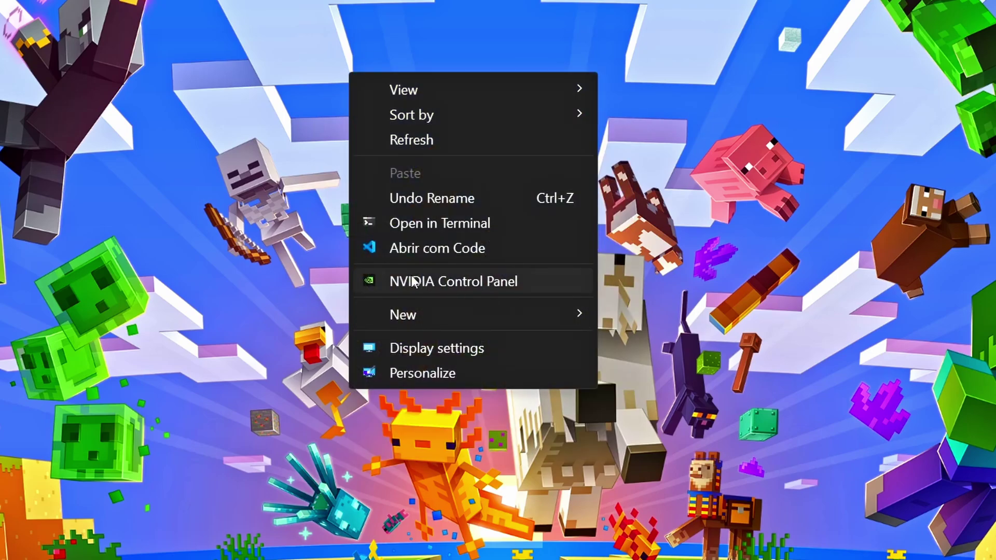
left_click(444, 281)
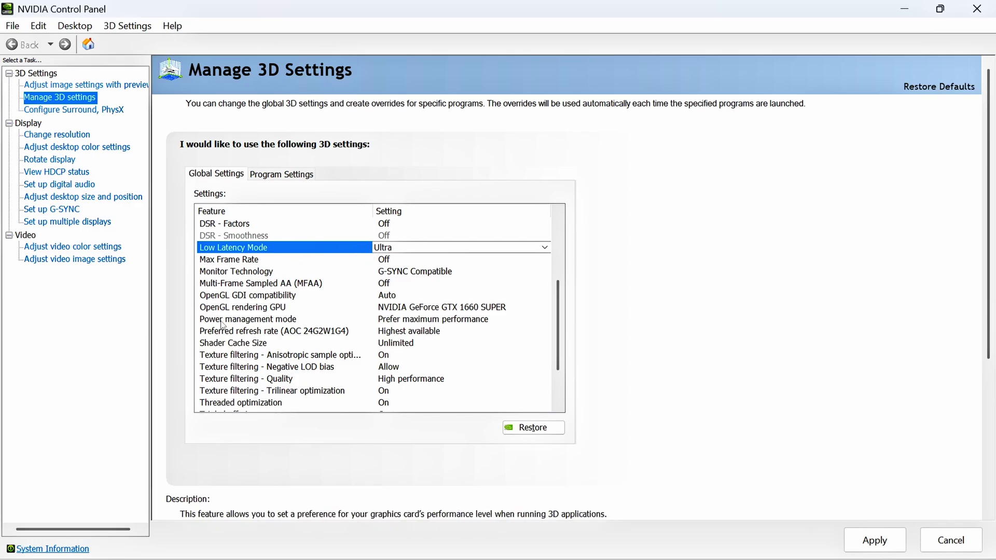
Set the global Power management mode to Prefer maximum performance.
left_click(303, 319)
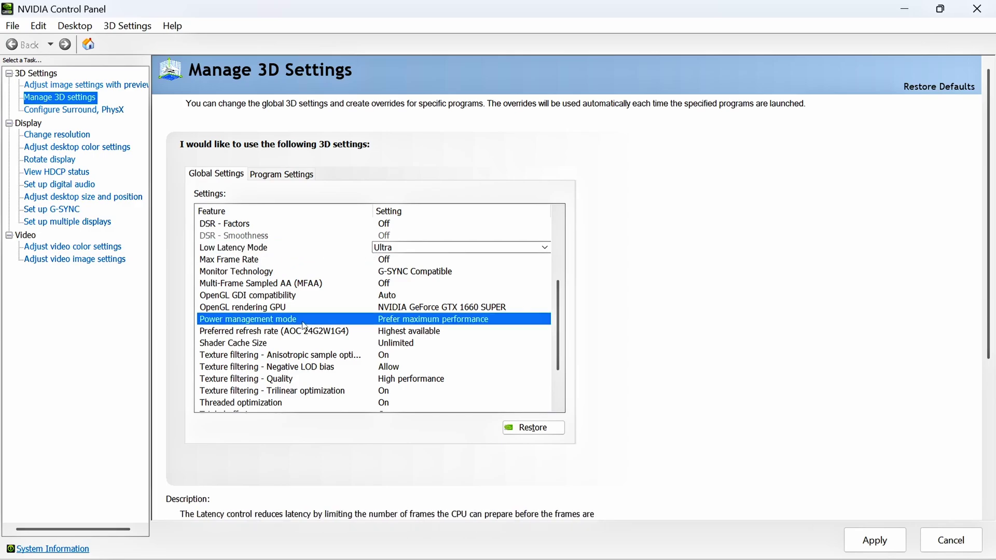
left_click(414, 320)
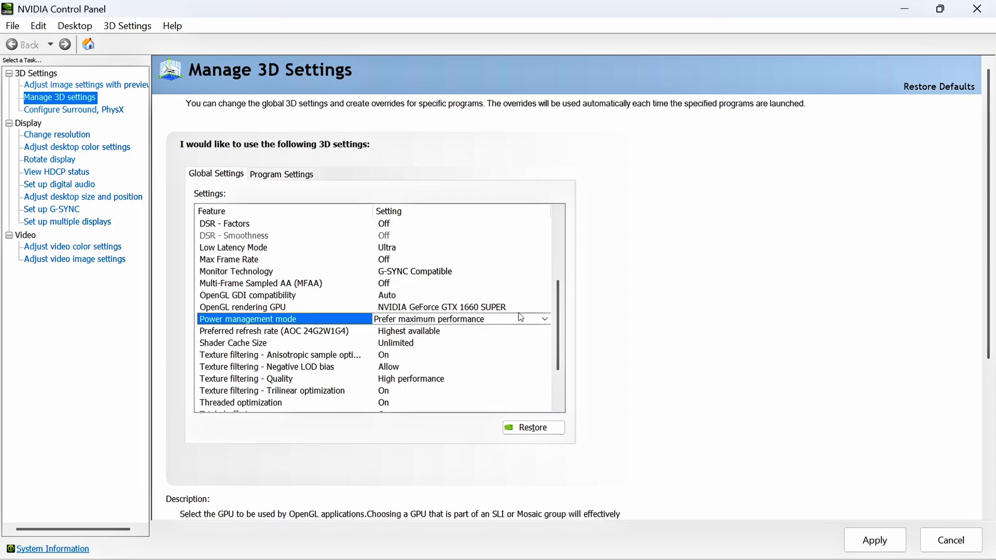
scroll(560, 353, "down", 2)
left_click_drag(563, 342, 560, 284)
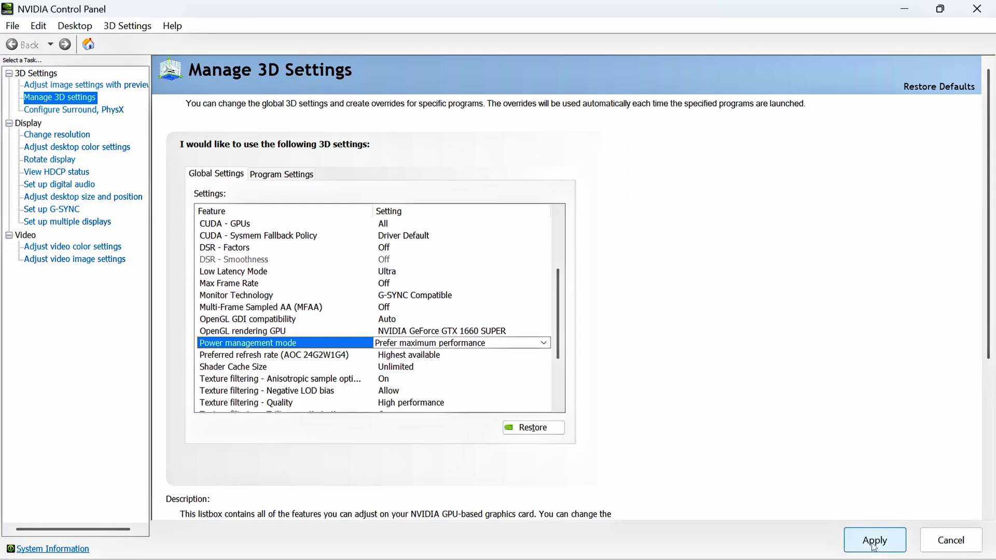